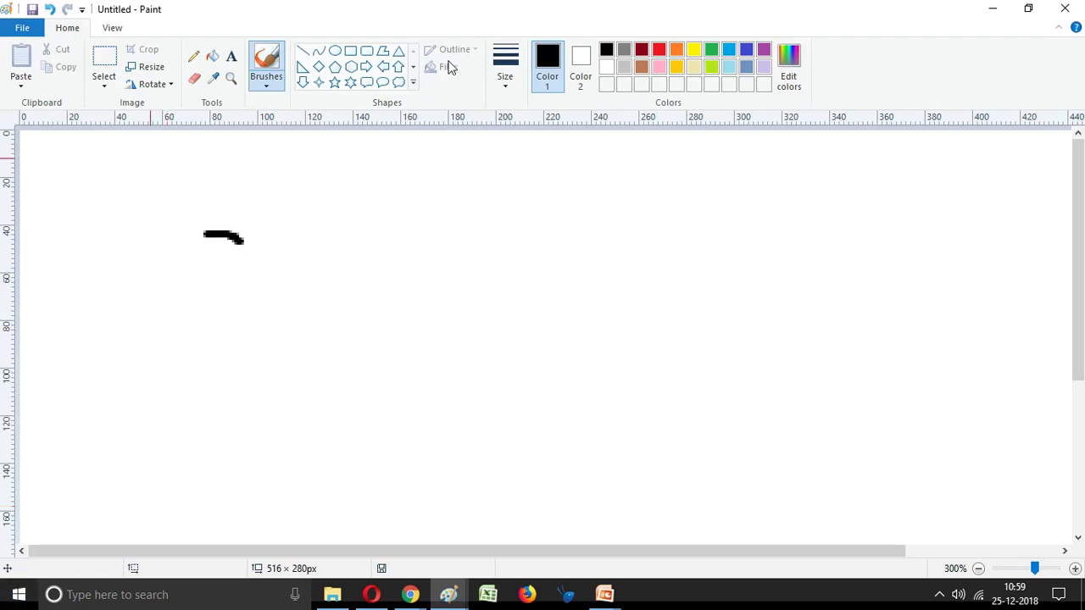
Step: Switch to Excel in a maximized window and enter the label Bought in F7 with 100 in G7
click(488, 594)
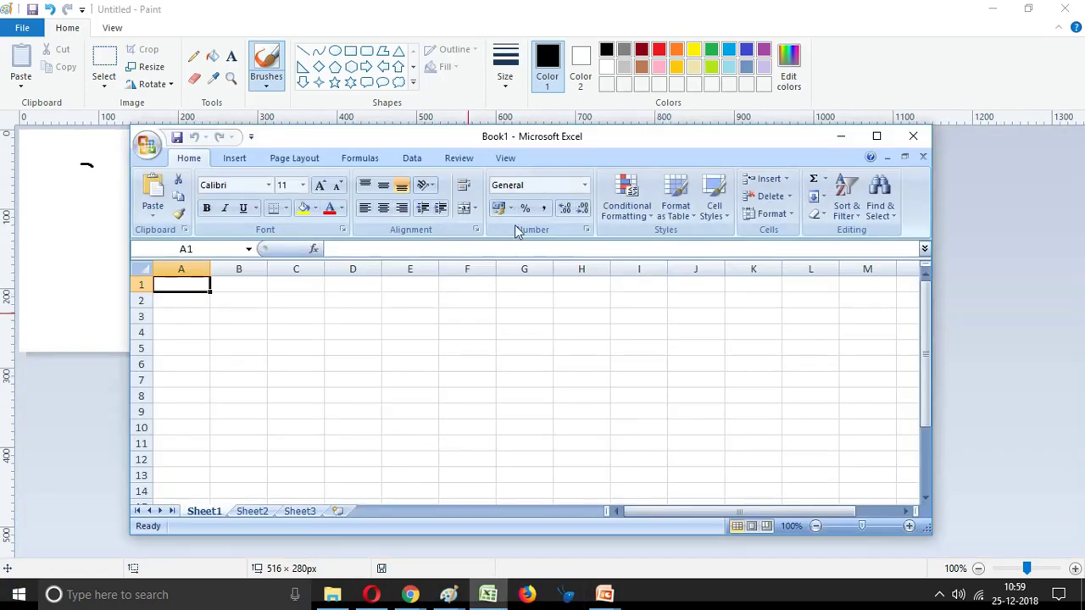
double_click(604, 135)
click(397, 259)
text(100)
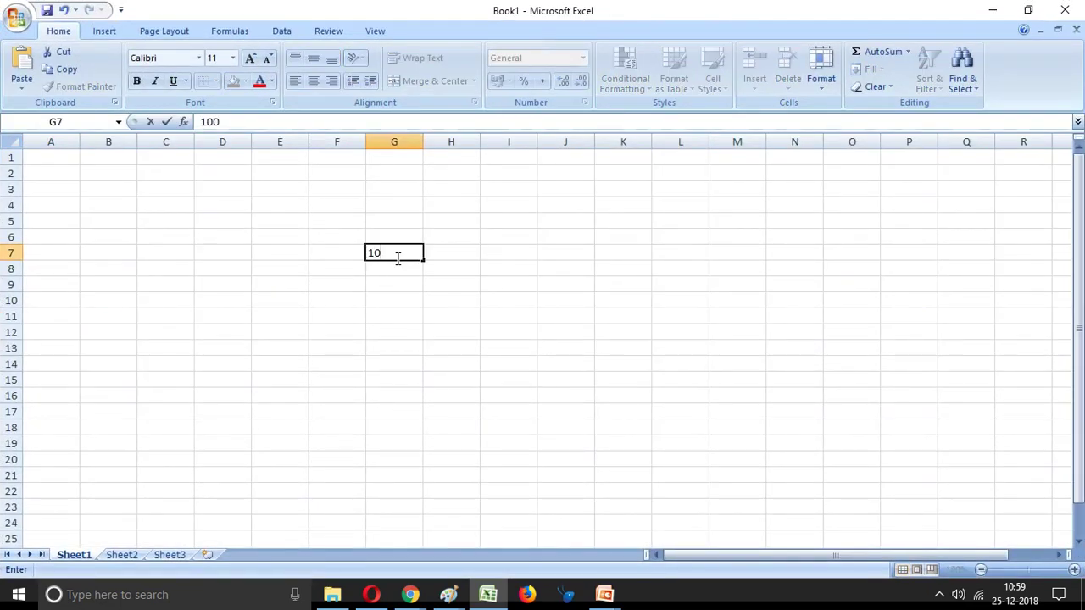
key(Left)
key(Up)
key(Down)
text(Bought)
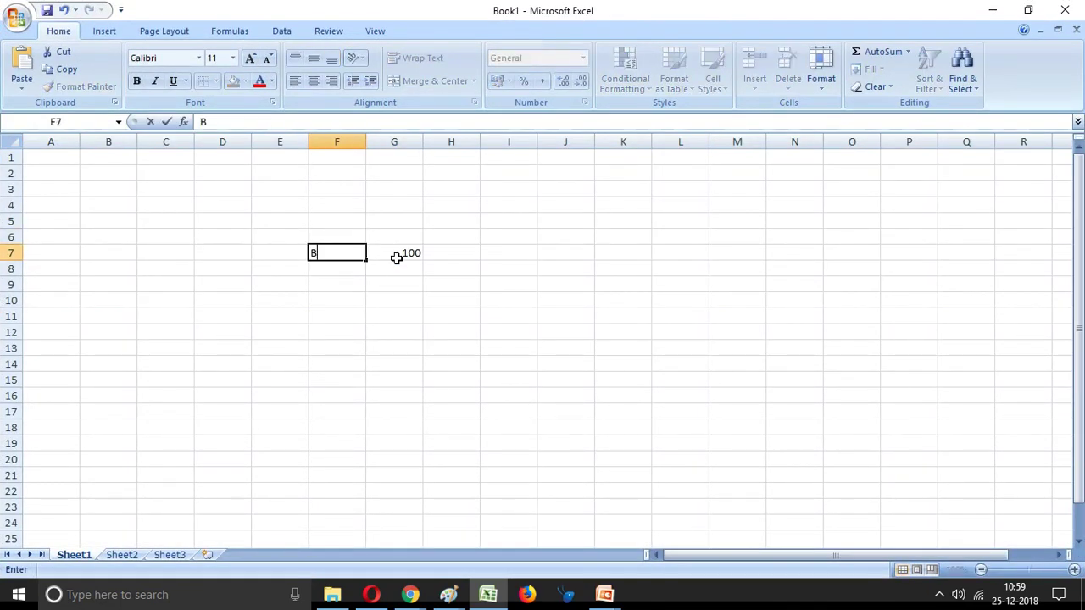
key(Return)
Step: Enter 105 in G8 and the label Tgt beside it in F8
key(Right)
text(105)
key(Left)
text(Tgt)
Step: Add the label Sl in F6, above Bought, with the value 98 in G6
key(Up)
key(Up)
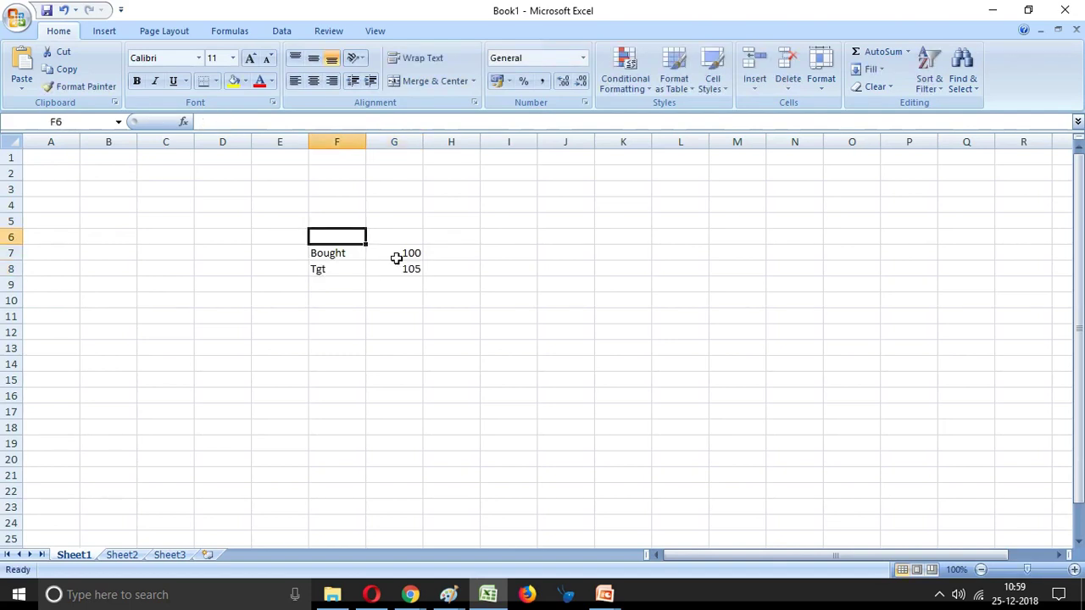
text(Sl)
key(Right)
text(98)
key(Down)
key(Right)
key(Left)
key(Right)
key(Left)
key(Right)
key(Left)
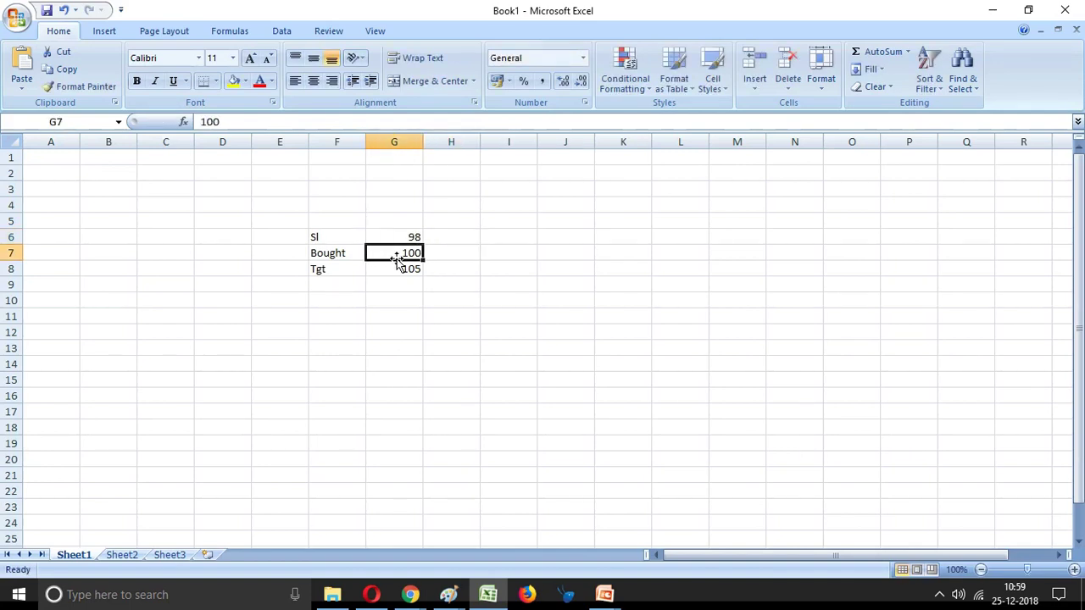
key(Down)
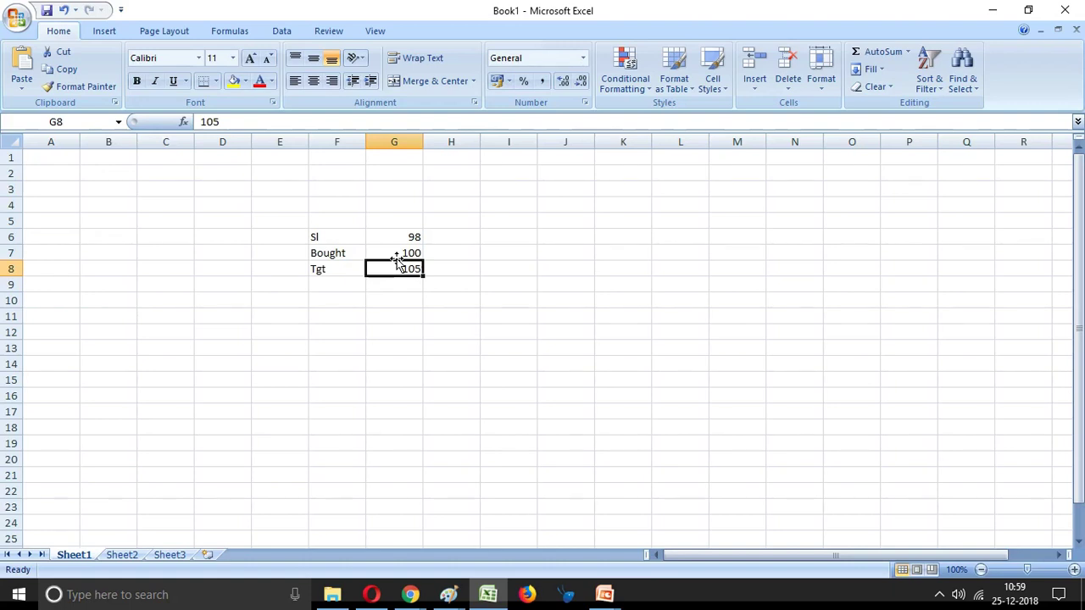
key(Up)
key(Up)
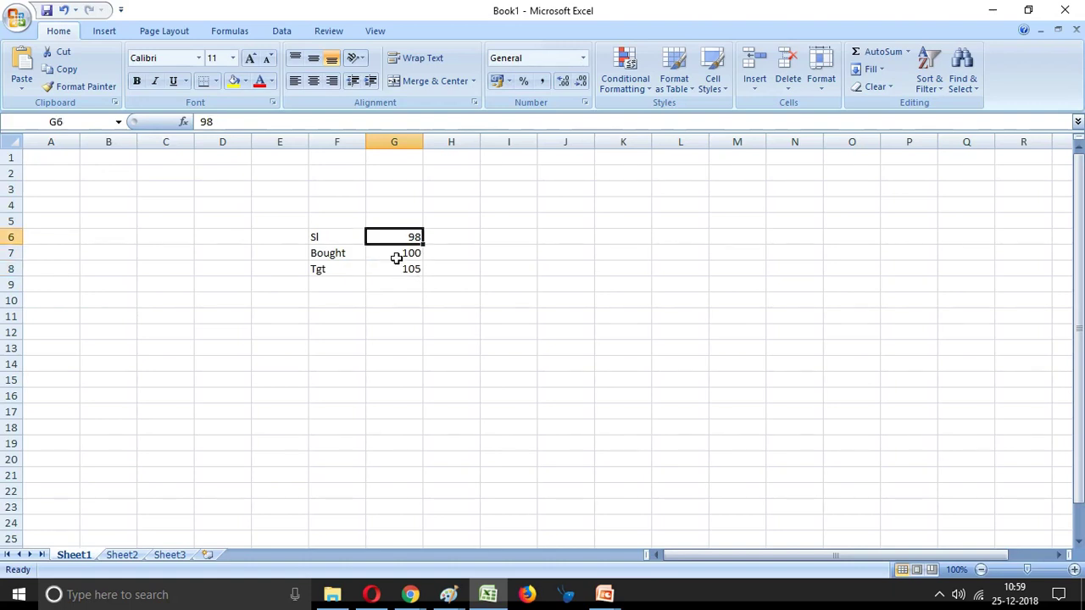
Step: Enter the heading TSL in I4 for a second example beside the stop-loss table
key(Right)
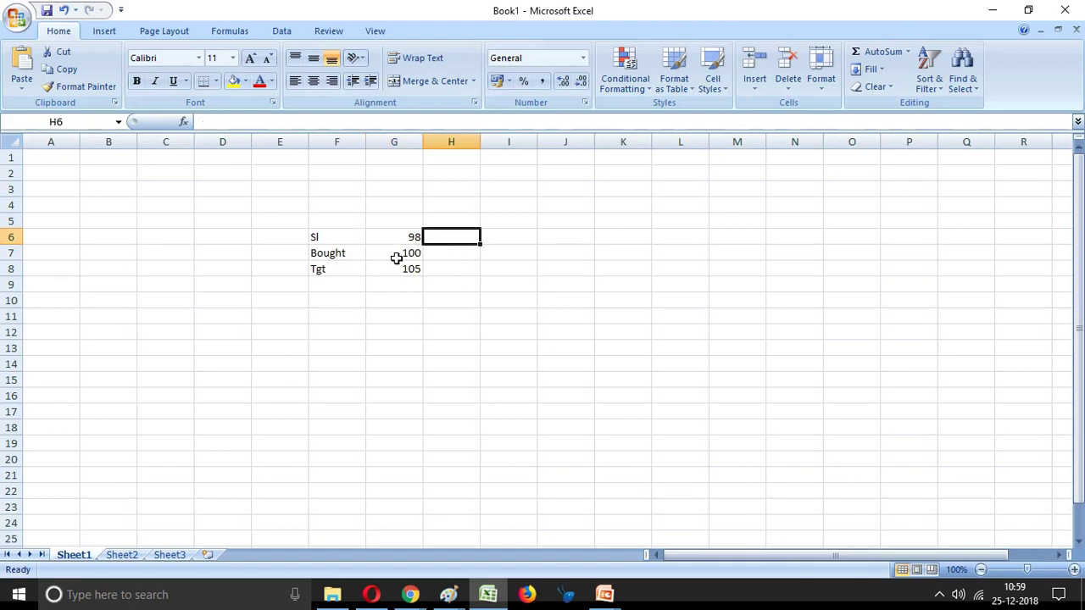
key(Right)
key(Up)
key(Up)
text(TR)
key(BackSpace)
text(SL)
key(Return)
Step: Fill the TSL column with 98 in I6, 100 in I7 and 105 in I8
key(Down)
key(Down)
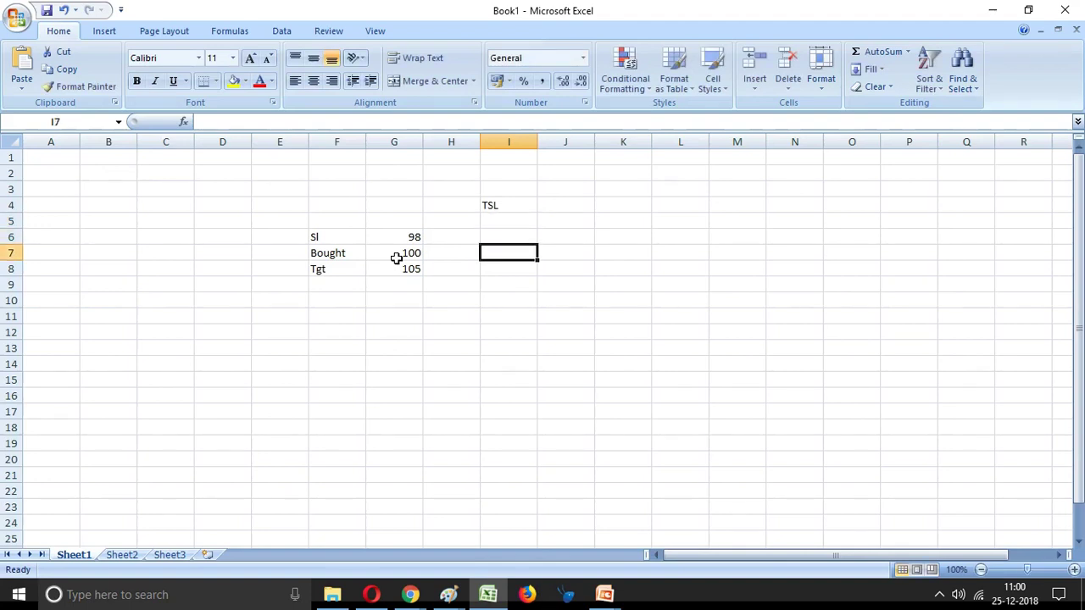
text(100)
key(Return)
text(105)
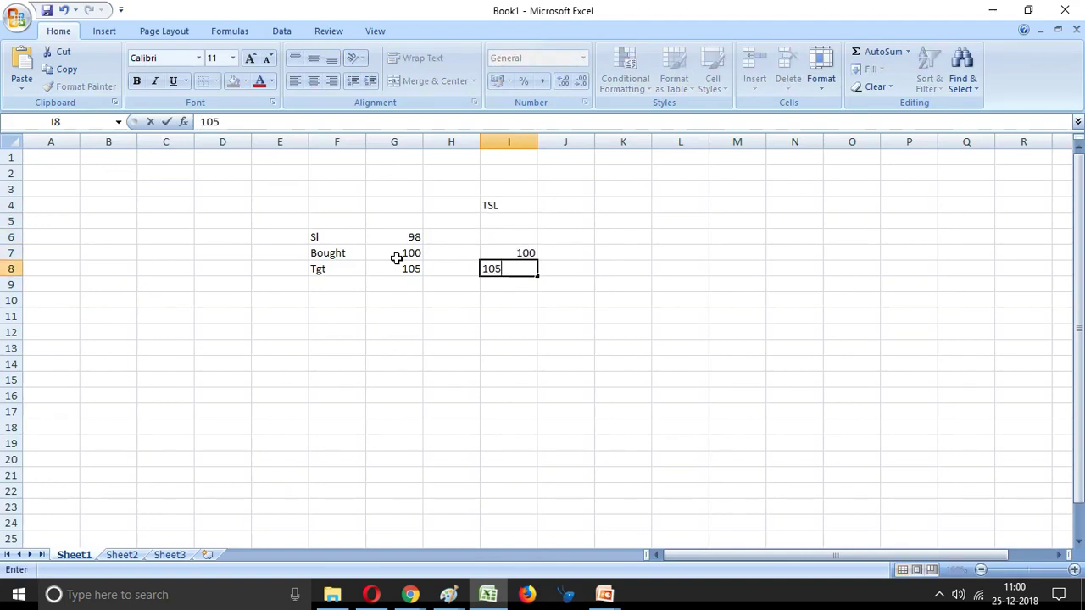
key(Up)
key(Up)
text(98)
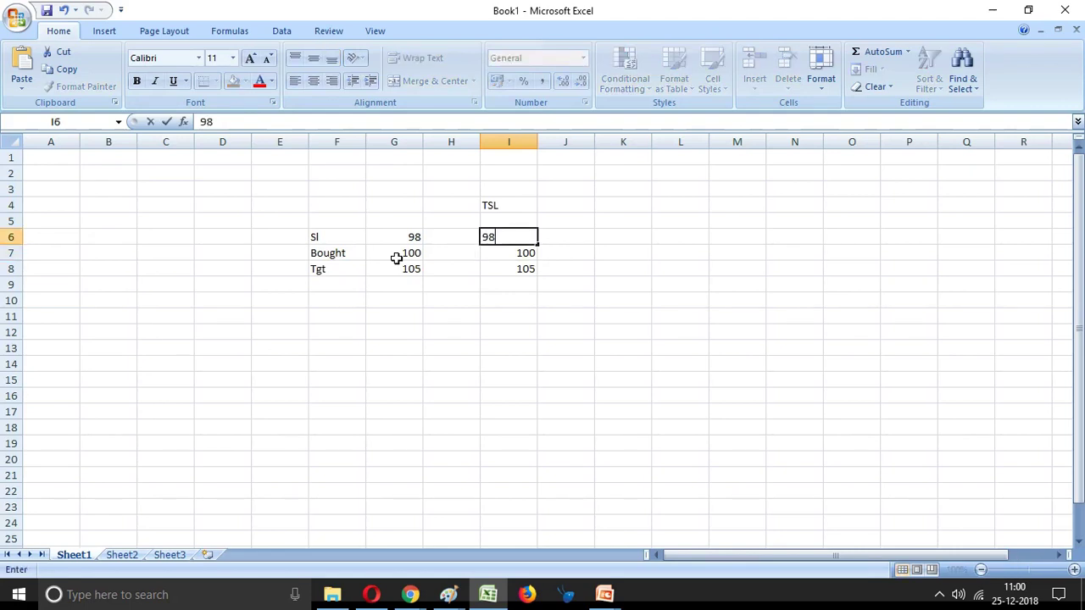
Step: Enter the trailing step 0.50 in I5, directly below the TSL heading
key(Up)
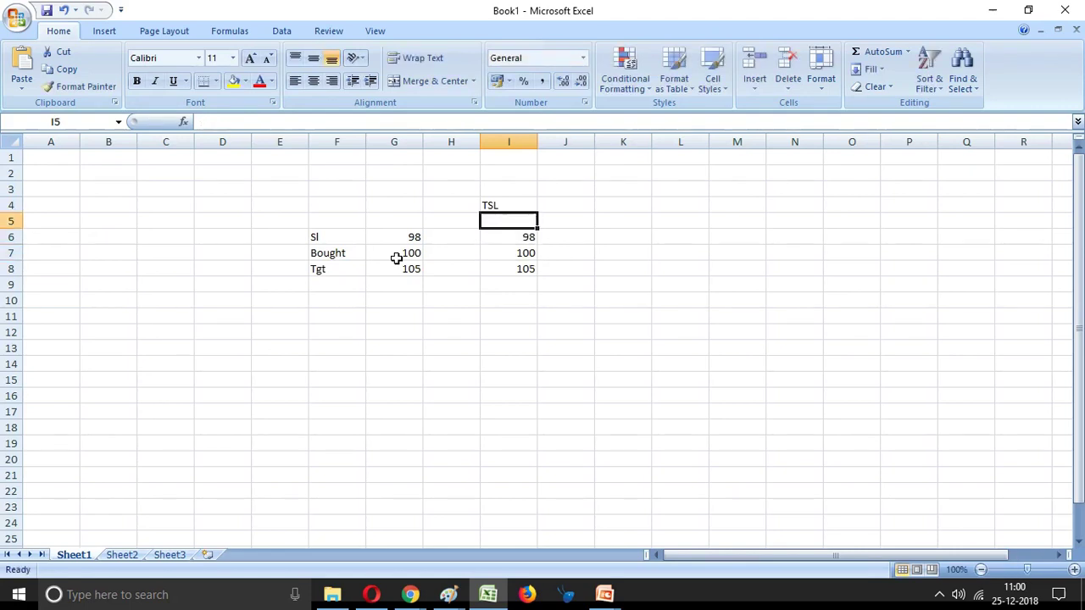
text(0.50)
key(Return)
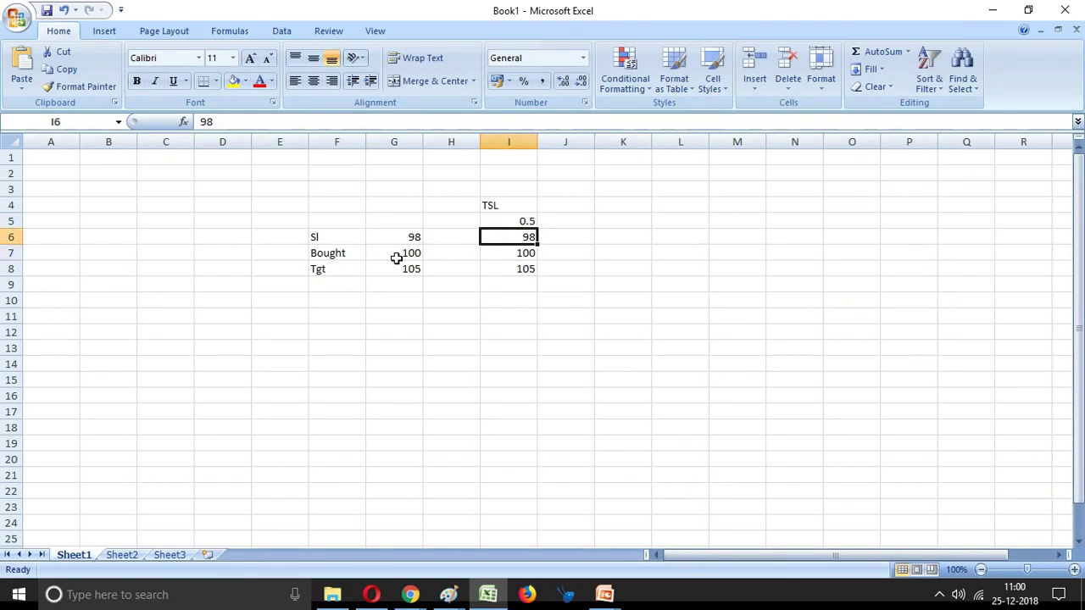
Step: Enter 103 in the Tgt row and 98 in the Sl row of column J
key(Down)
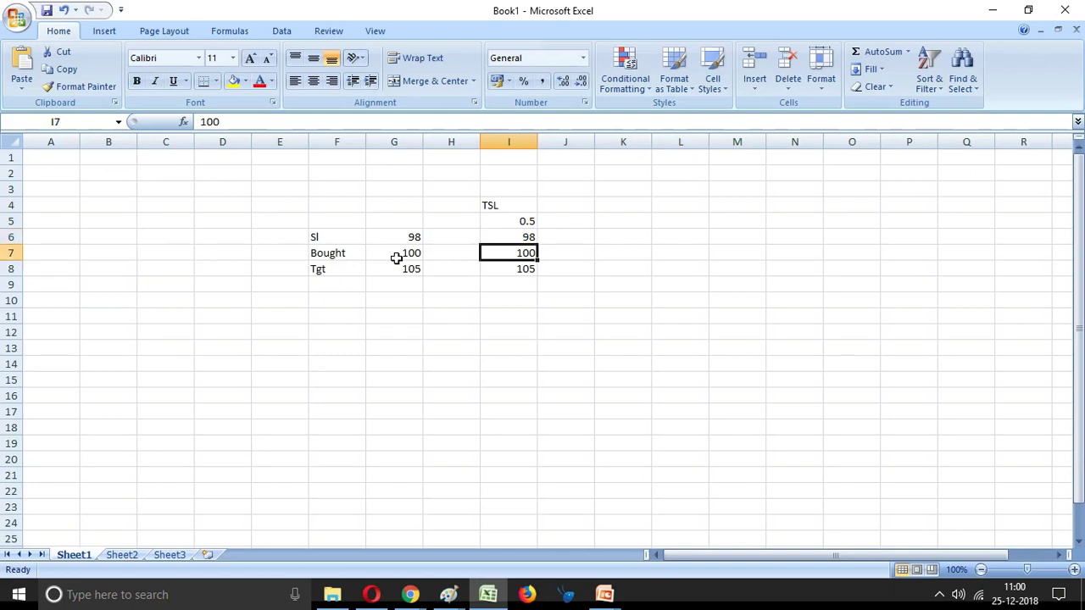
key(Right)
key(Left)
key(Left)
key(Right)
key(Right)
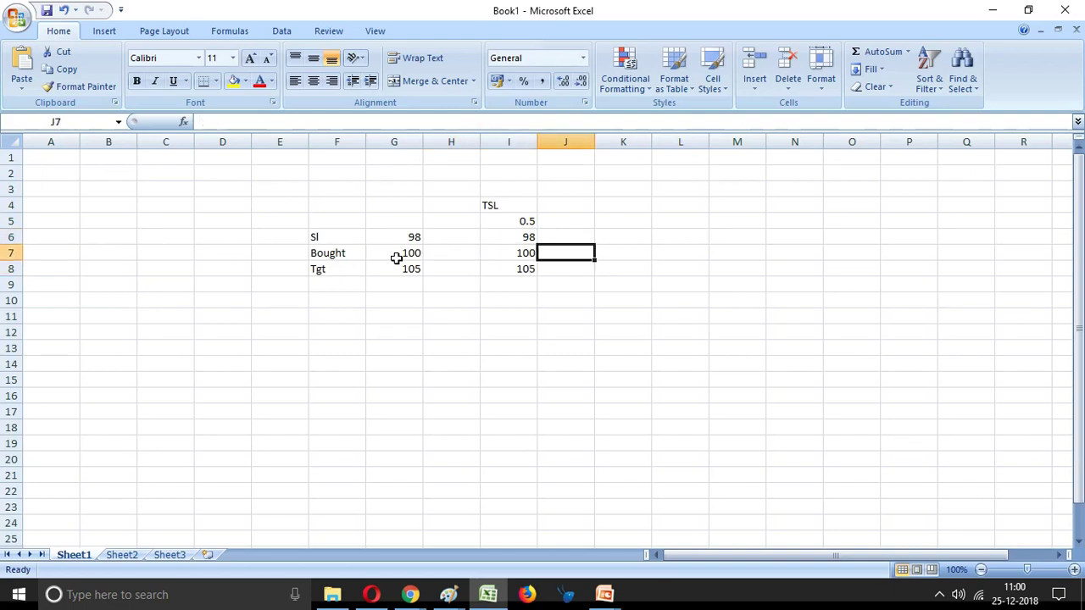
key(Down)
text(103)
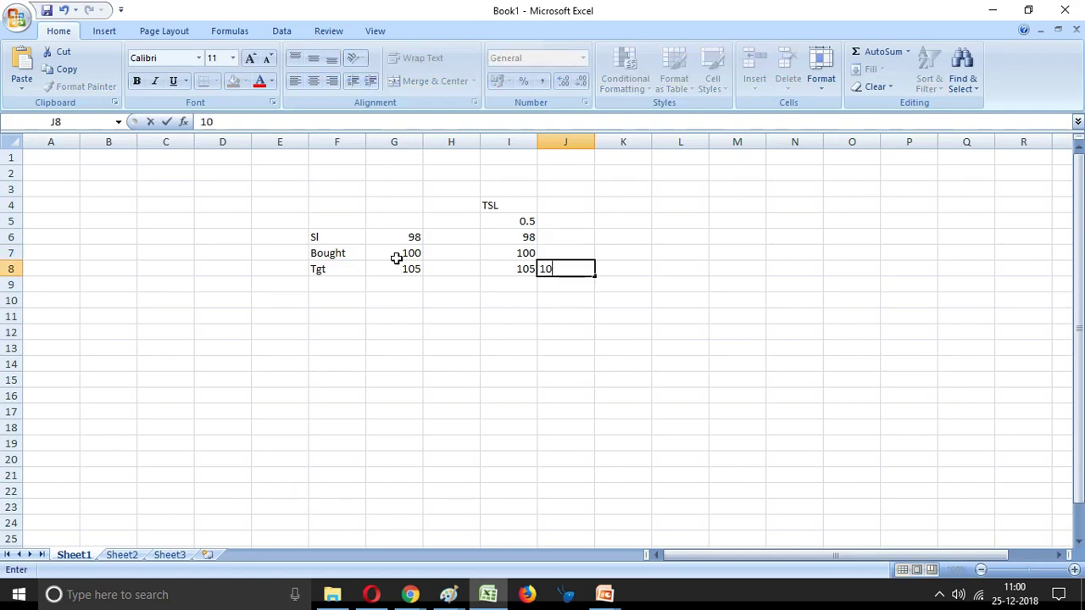
key(Up)
key(Up)
text(98)
key(Return)
key(Up)
key(Down)
key(Down)
key(Up)
key(Up)
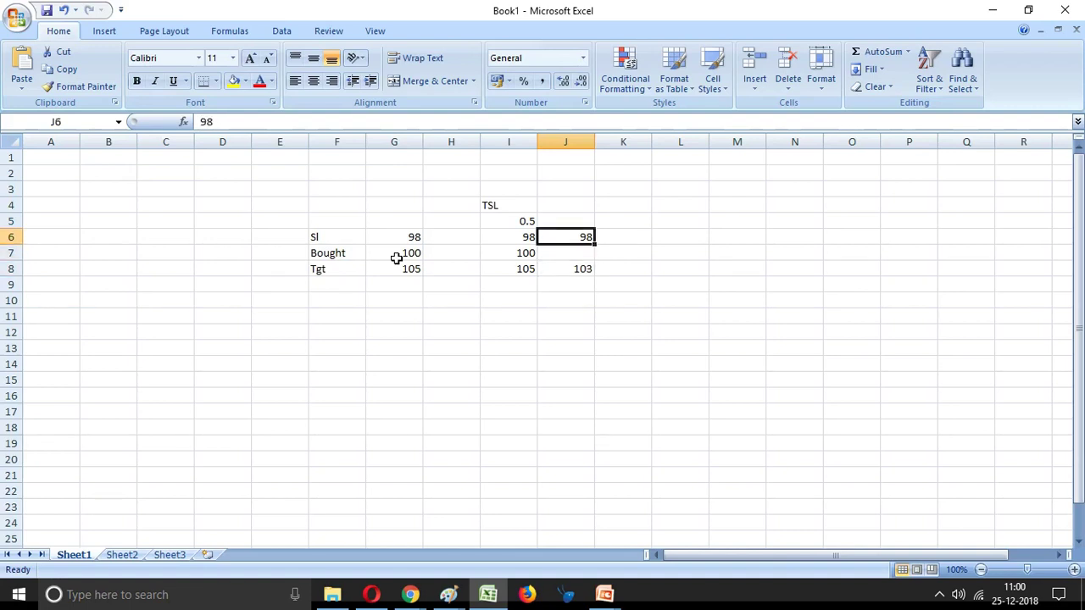
key(Left)
key(Left)
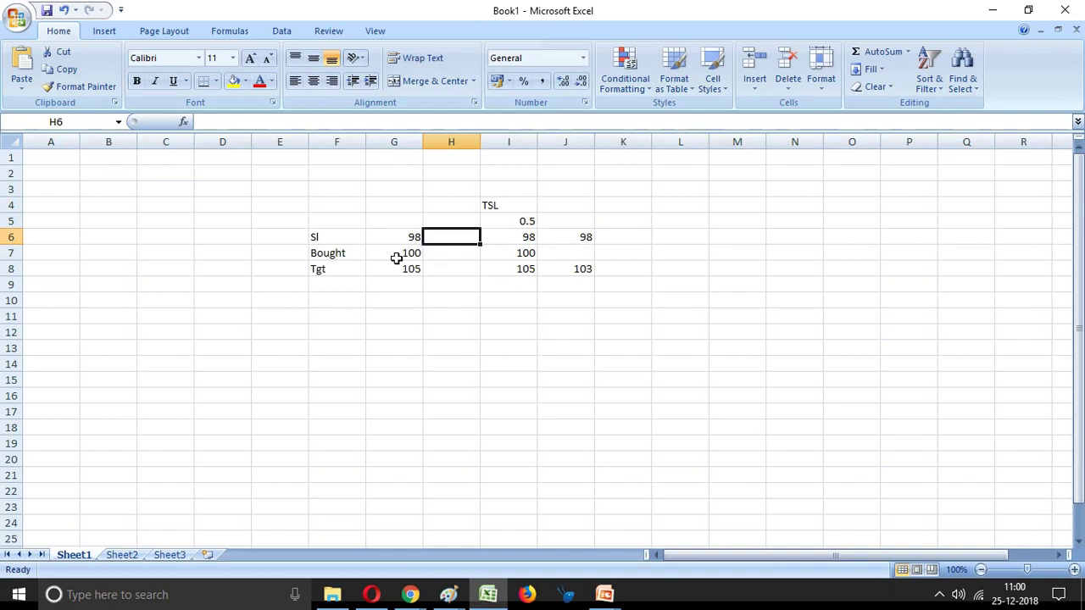
key(Right)
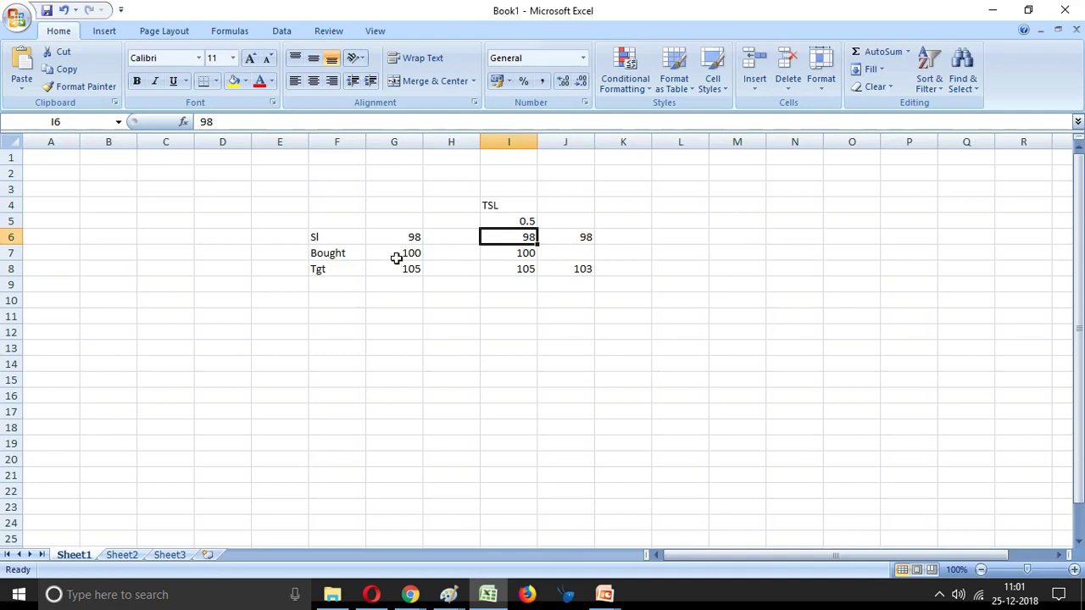
key(Right)
key(Right)
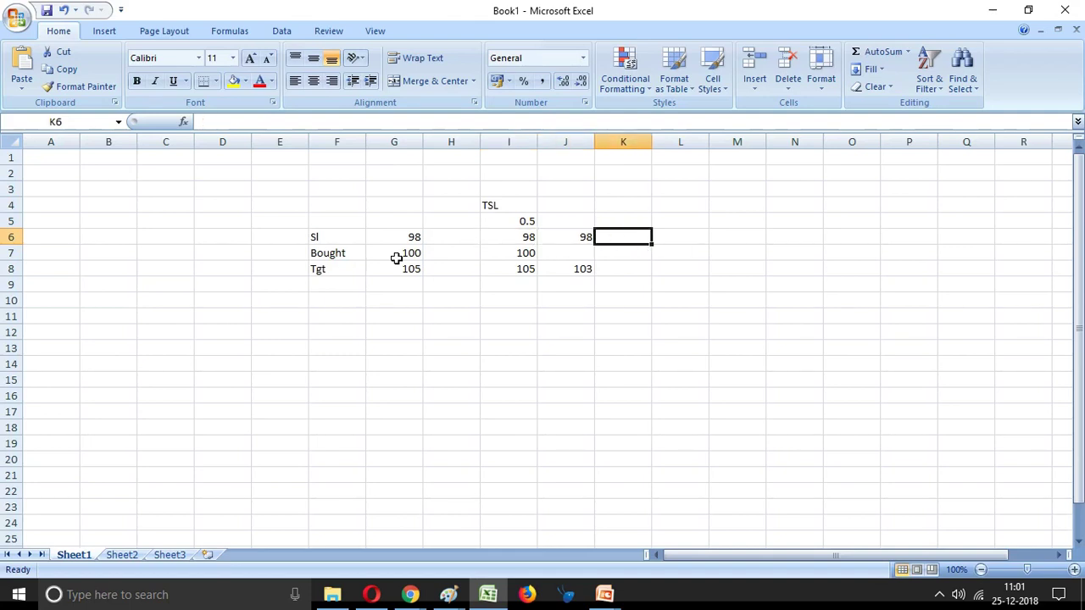
key(Left)
key(Right)
key(Right)
key(Left)
key(Left)
key(Up)
key(Left)
key(Down)
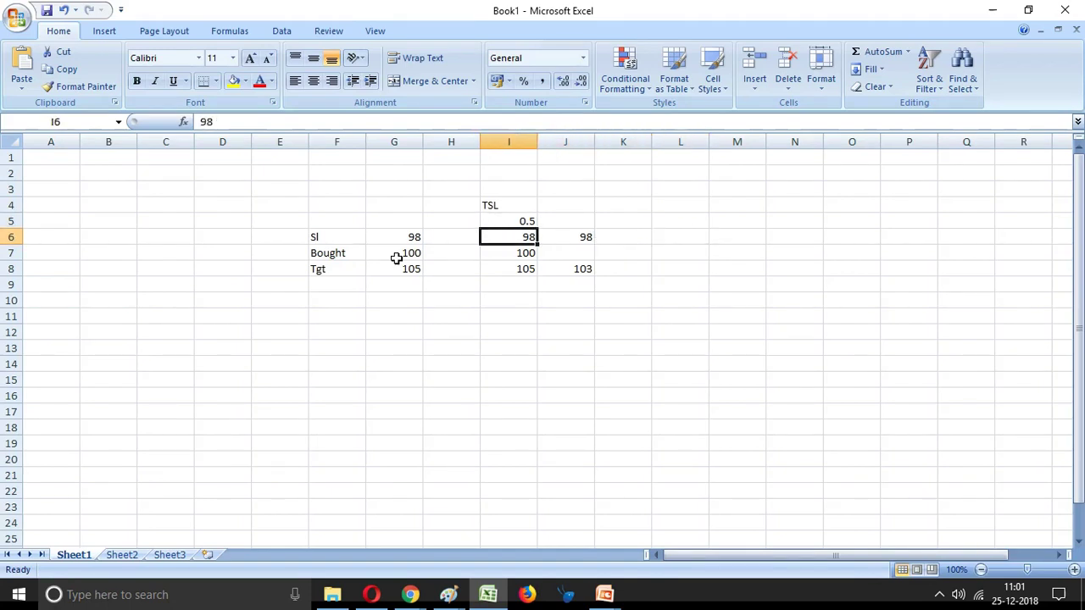
key(Up)
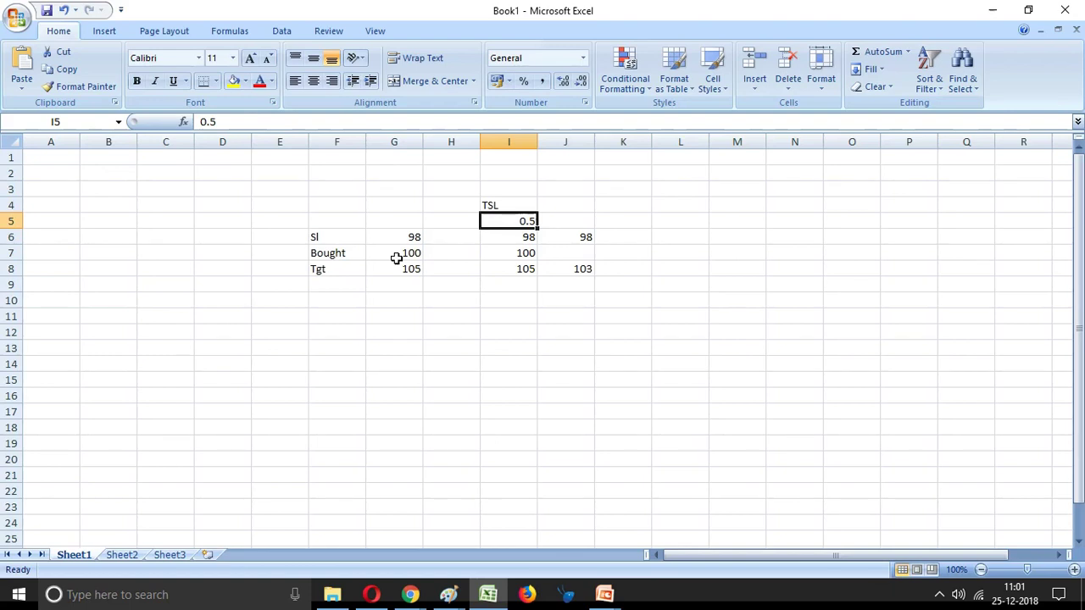
key(Down)
key(Down)
key(Down)
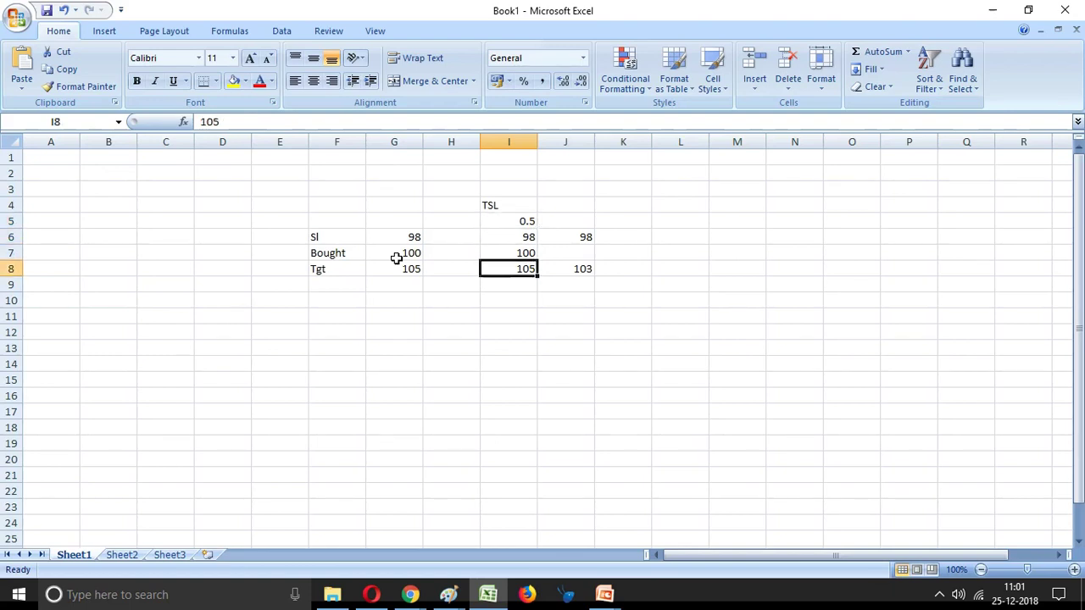
key(Right)
key(Up)
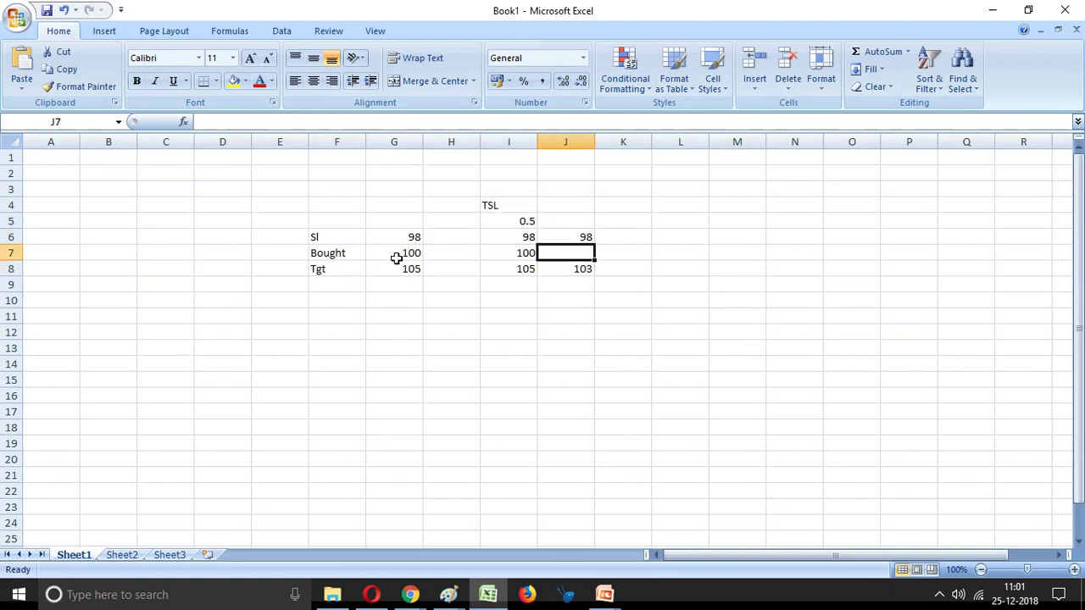
Step: Fill column K with 98.50 in the Sl row, 100.50 in the Bought row and 103 in the Tgt row
key(Up)
key(Right)
key(Down)
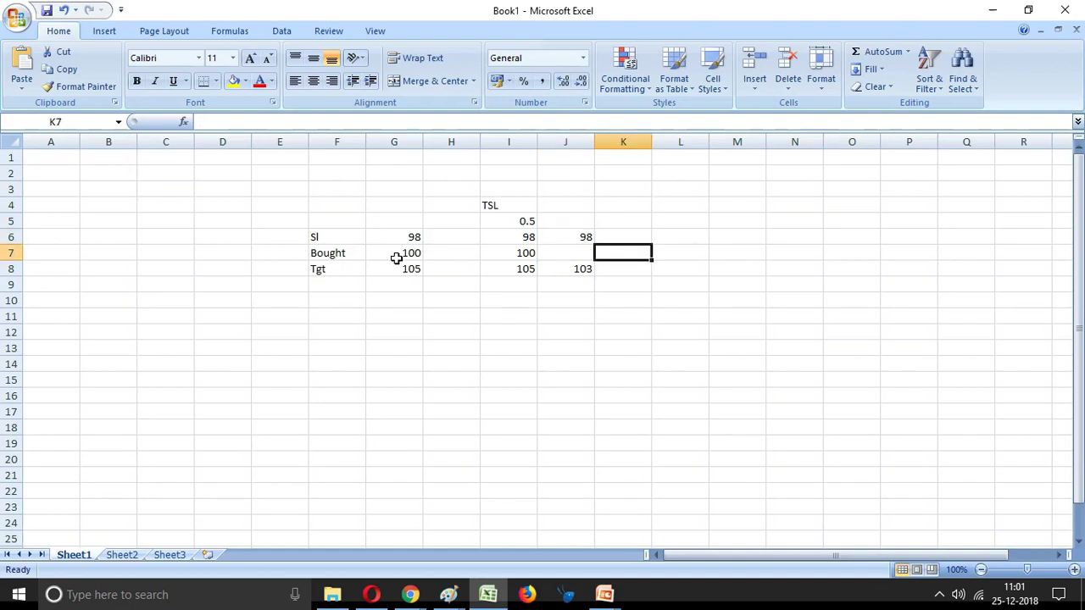
text(100.50)
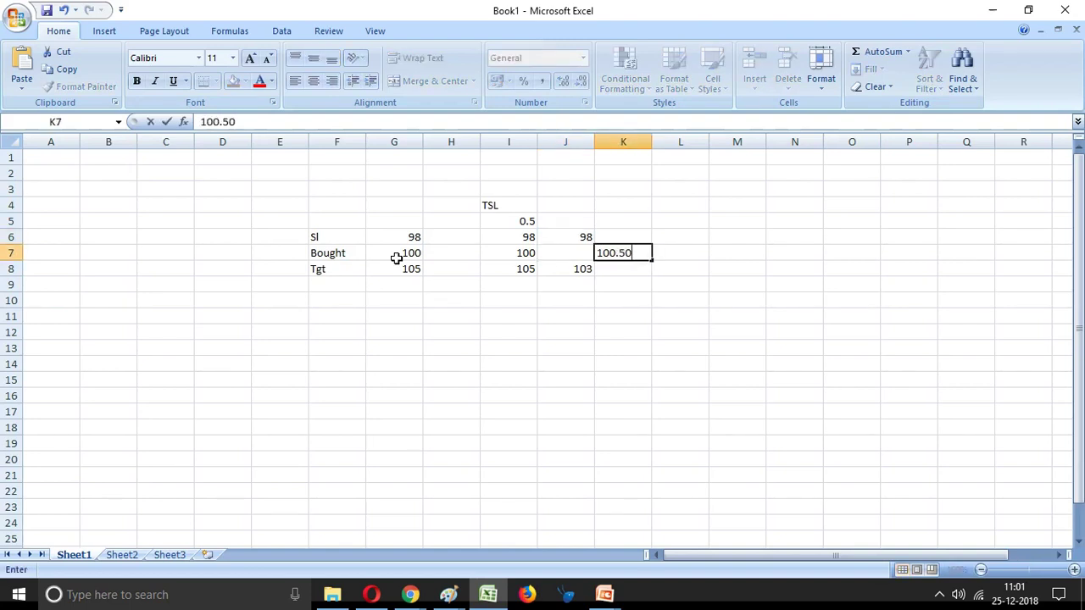
key(Up)
key(Left)
key(Right)
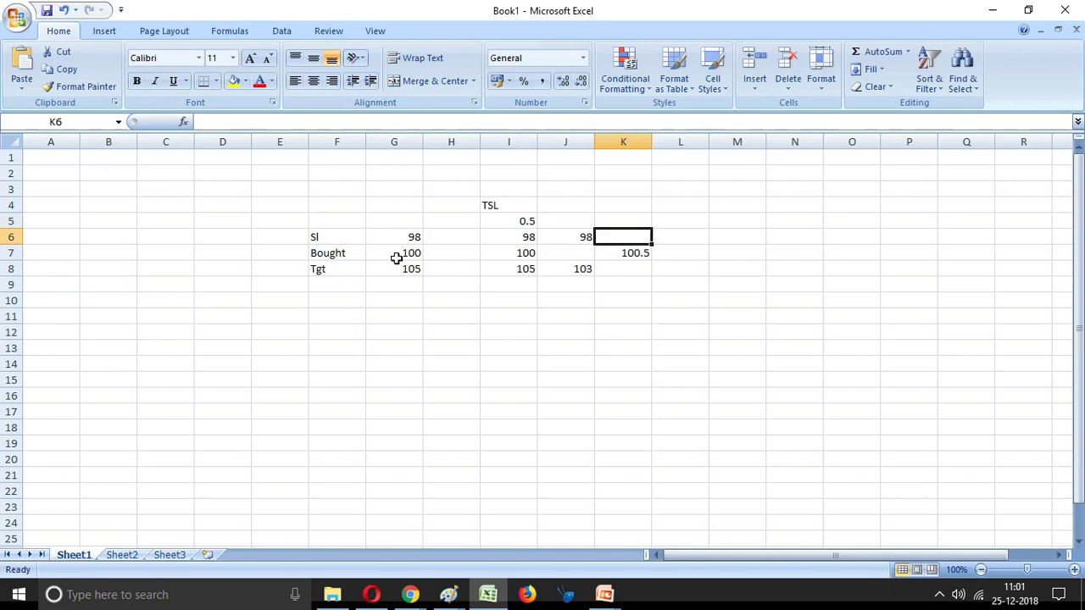
text(98.50)
key(Down)
key(Down)
text(103)
key(Down)
Step: Enter 100 in L6 as the next trailed stop-loss value in the Sl row
key(Up)
key(Up)
key(Up)
key(Right)
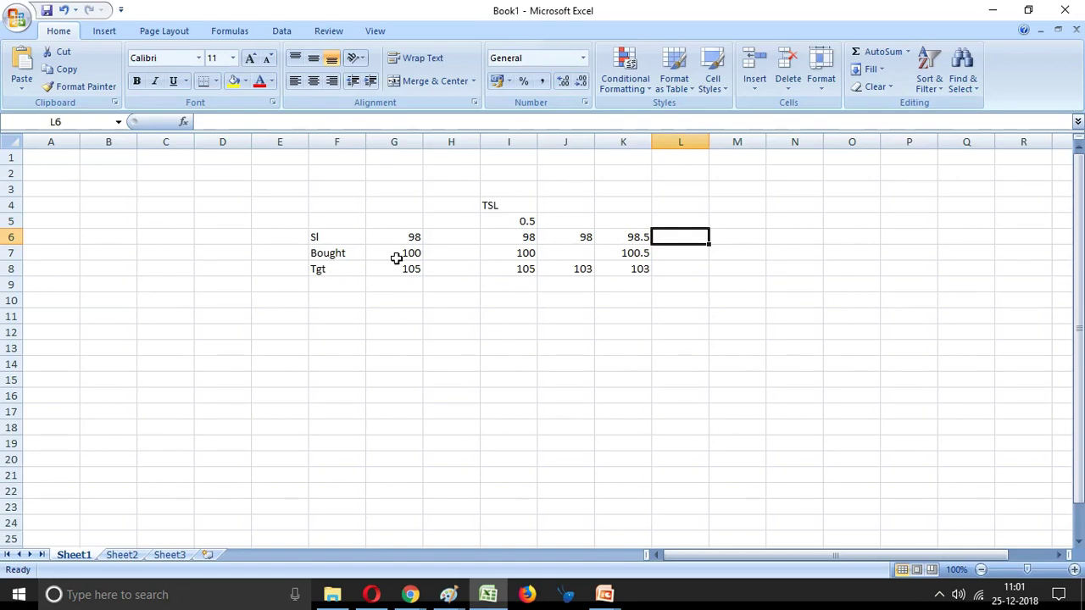
text(100)
key(Return)
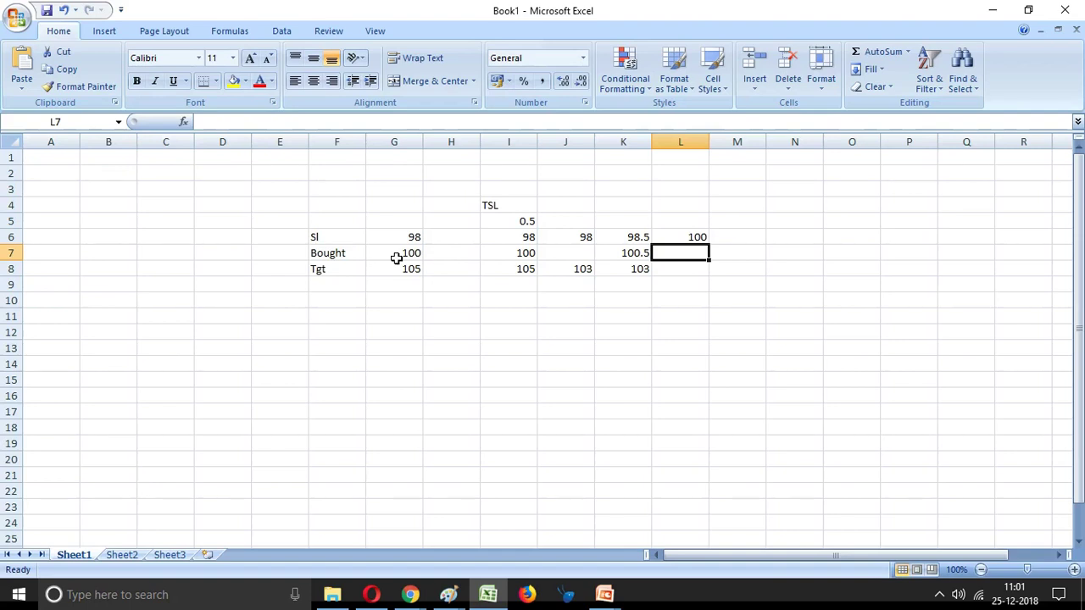
key(Down)
key(Left)
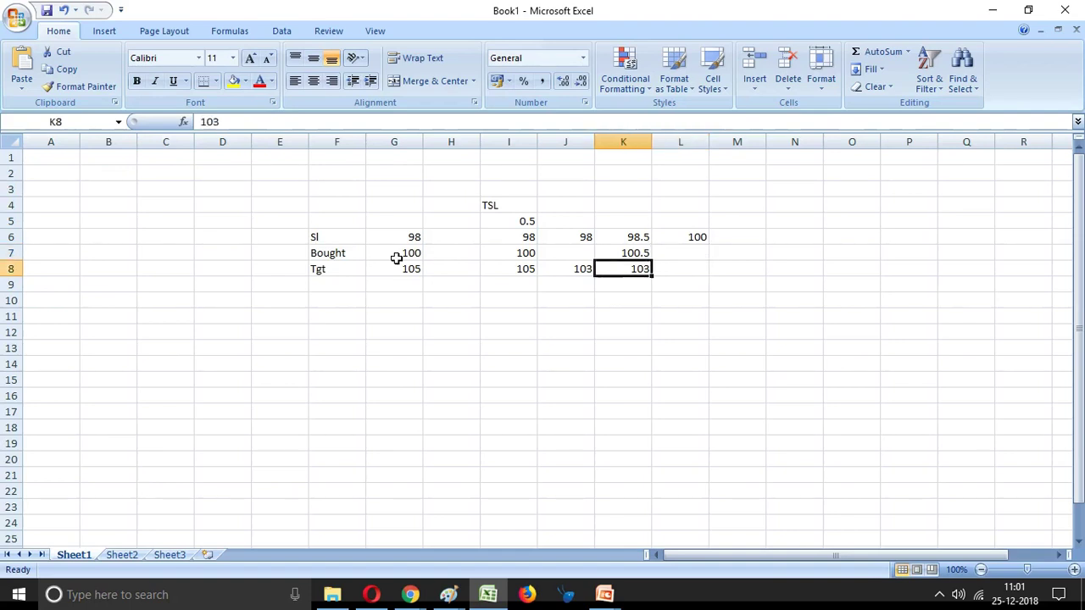
key(Left)
key(Left)
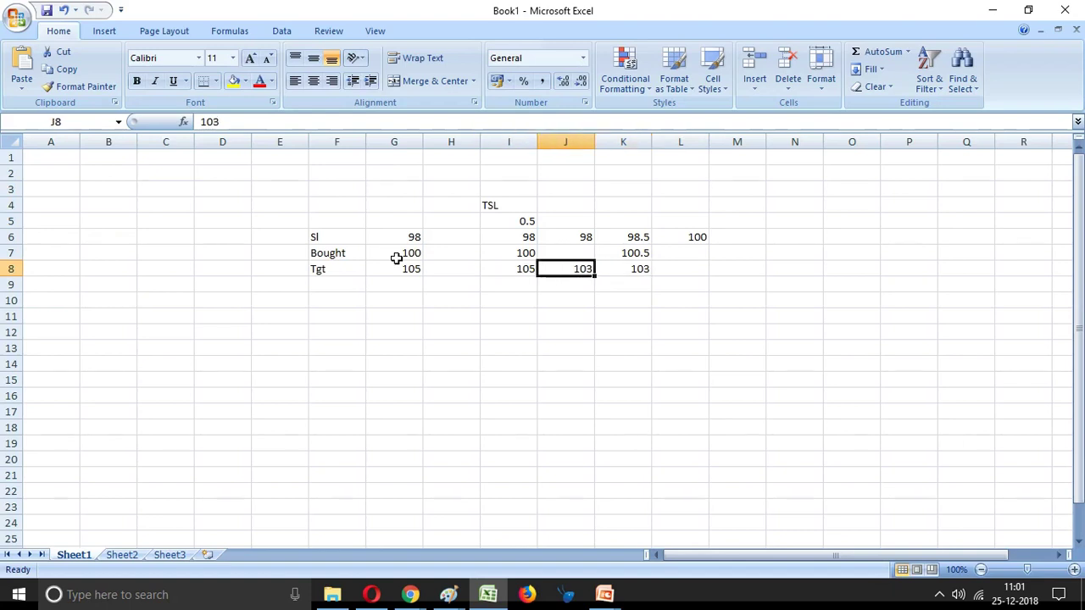
key(Right)
key(Right)
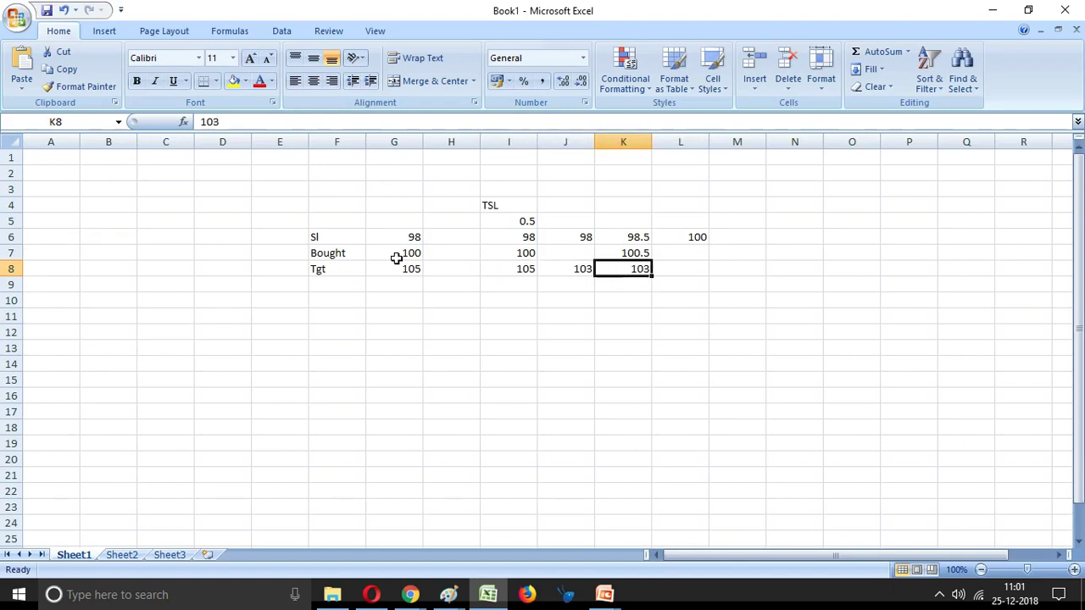
key(Up)
key(Right)
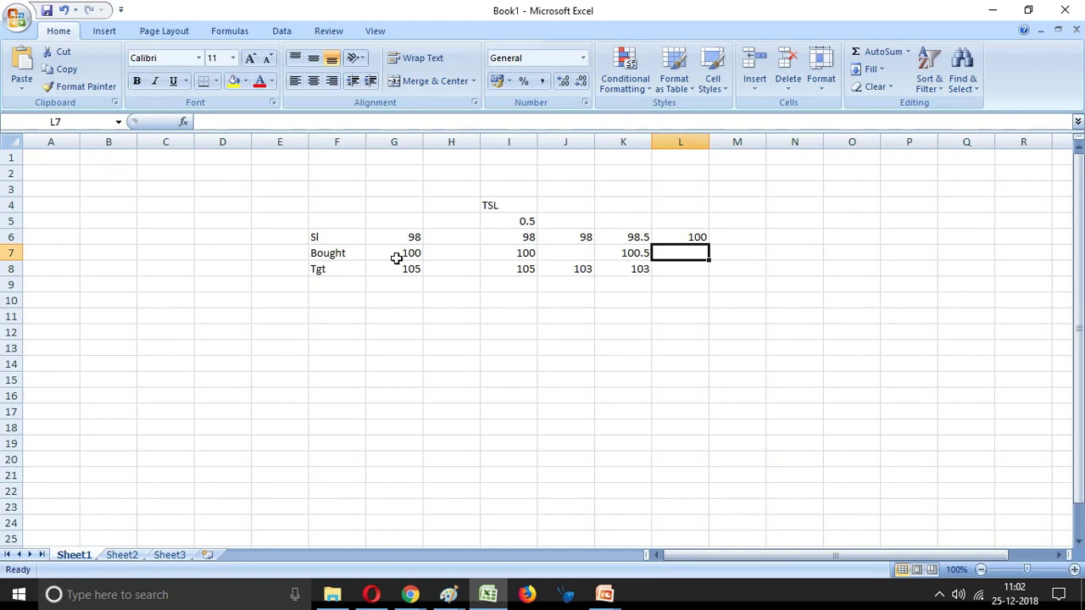
key(Up)
key(Up)
key(Up)
key(Up)
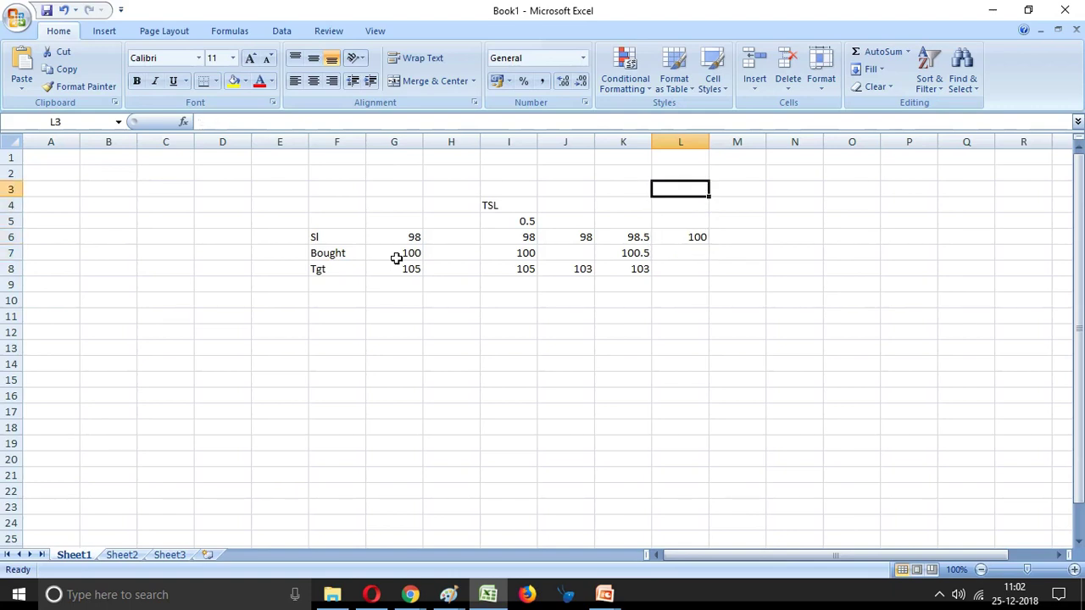
key(Left)
key(Left)
key(Down)
key(Down)
key(Left)
key(Down)
key(Right)
key(Right)
key(Left)
key(Up)
key(Right)
key(Right)
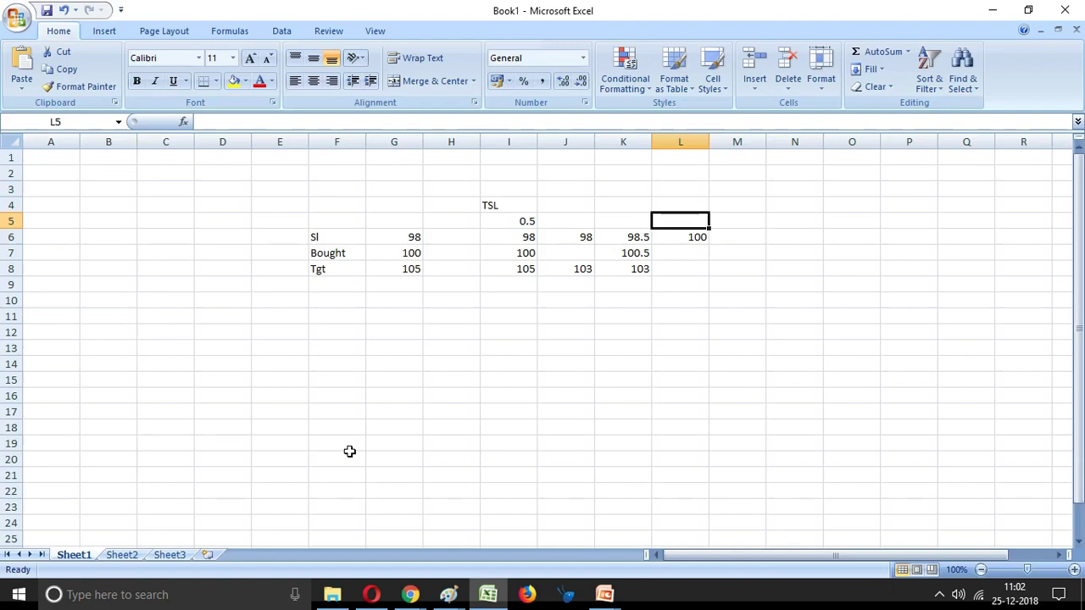
Step: Switch to the running PowerPoint slide show, view the contact details slide, and return to the viewer comment slide
mouse_move(604, 594)
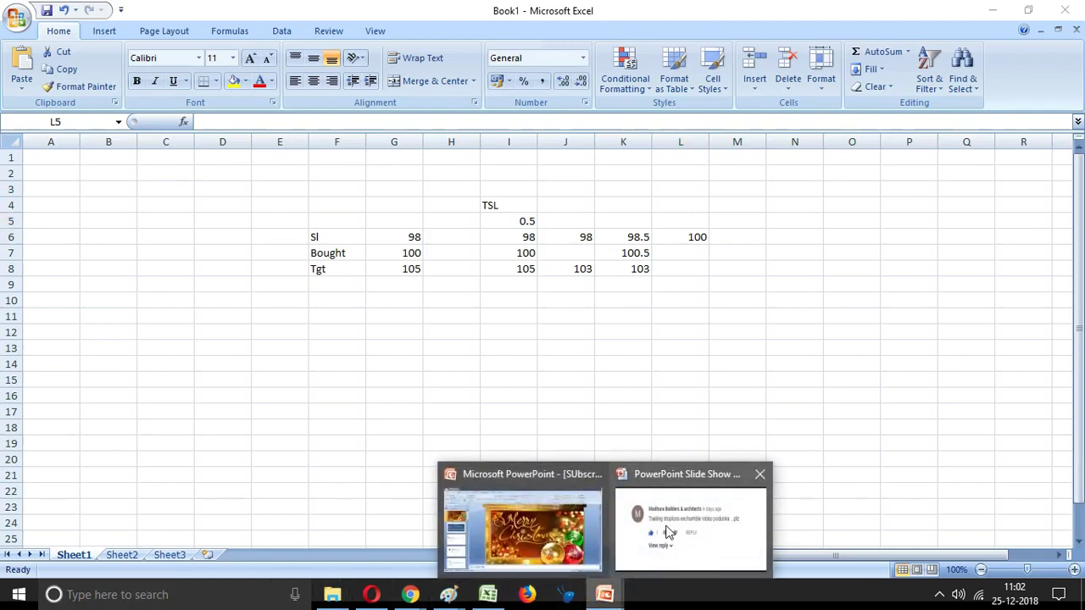
click(634, 513)
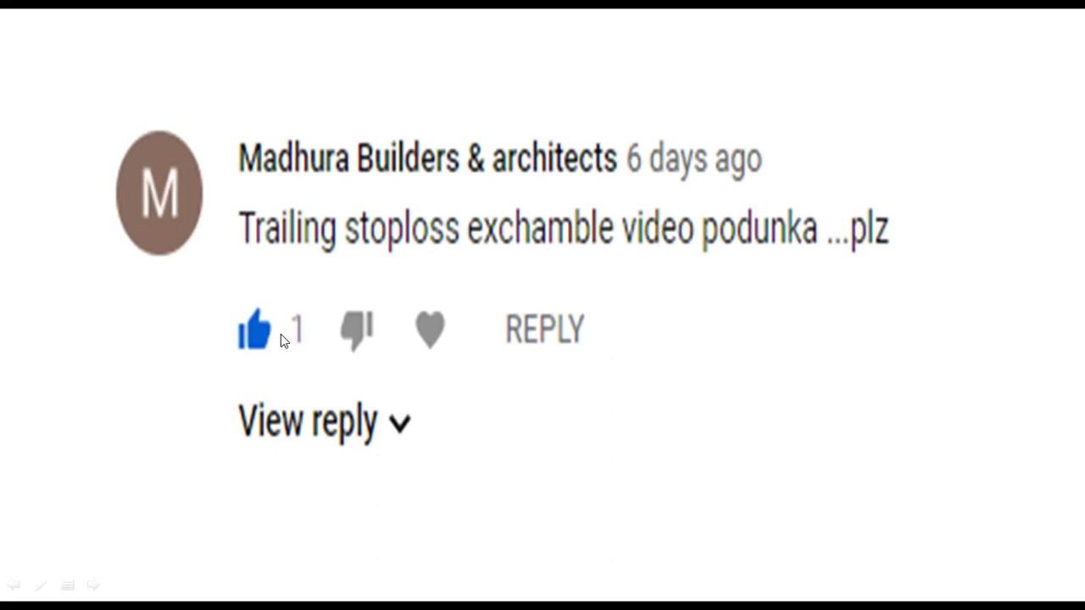
key(Right)
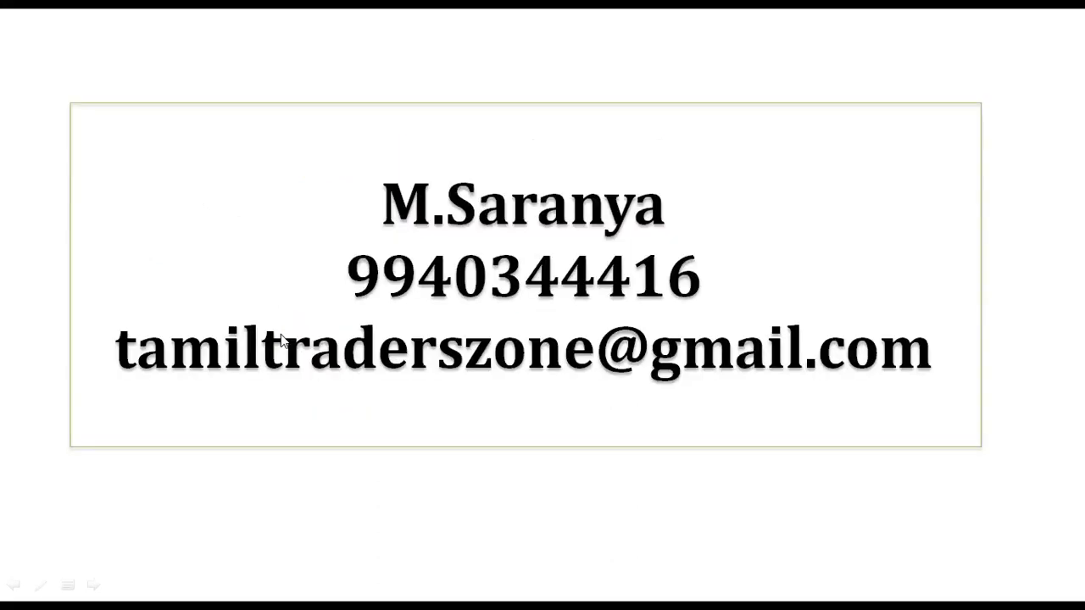
key(Left)
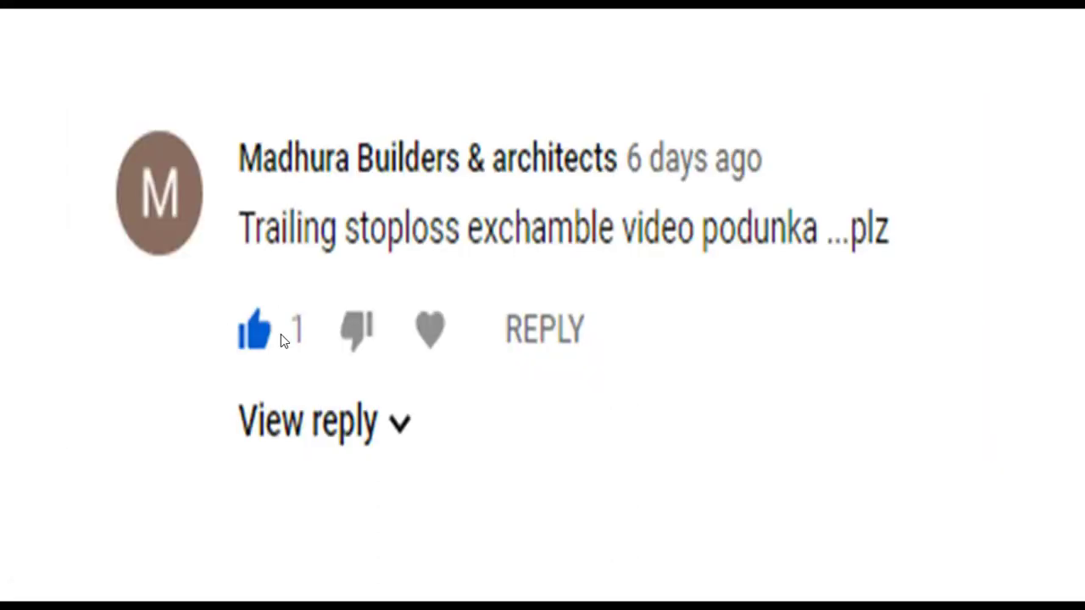